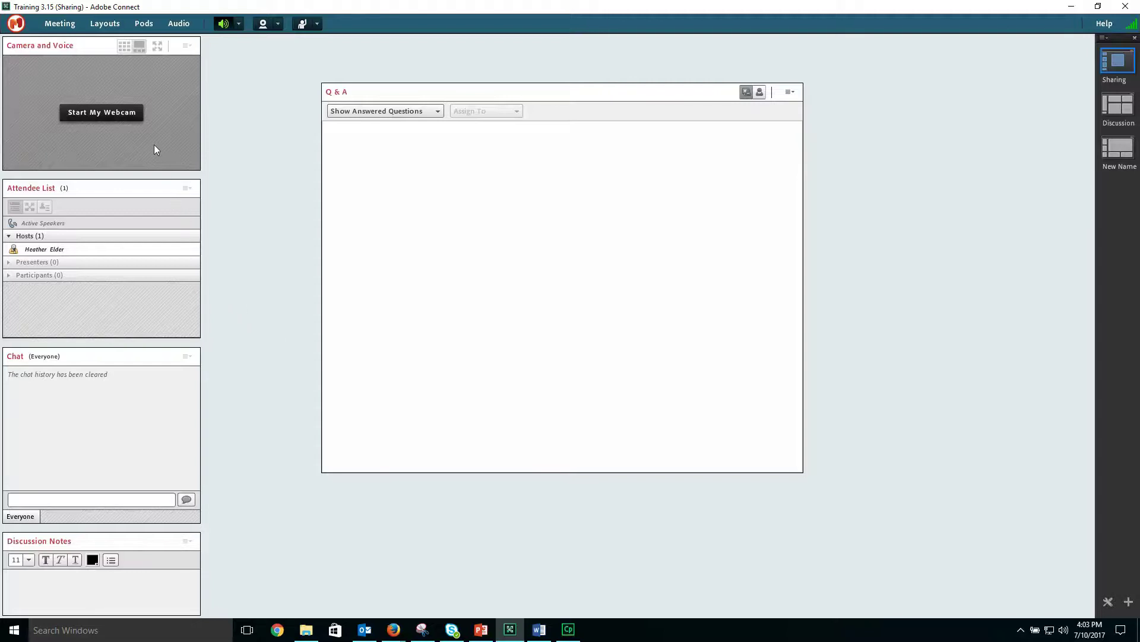
Switch the Q & A pod to participant view and submit the question "When is lunch?"
click(144, 23)
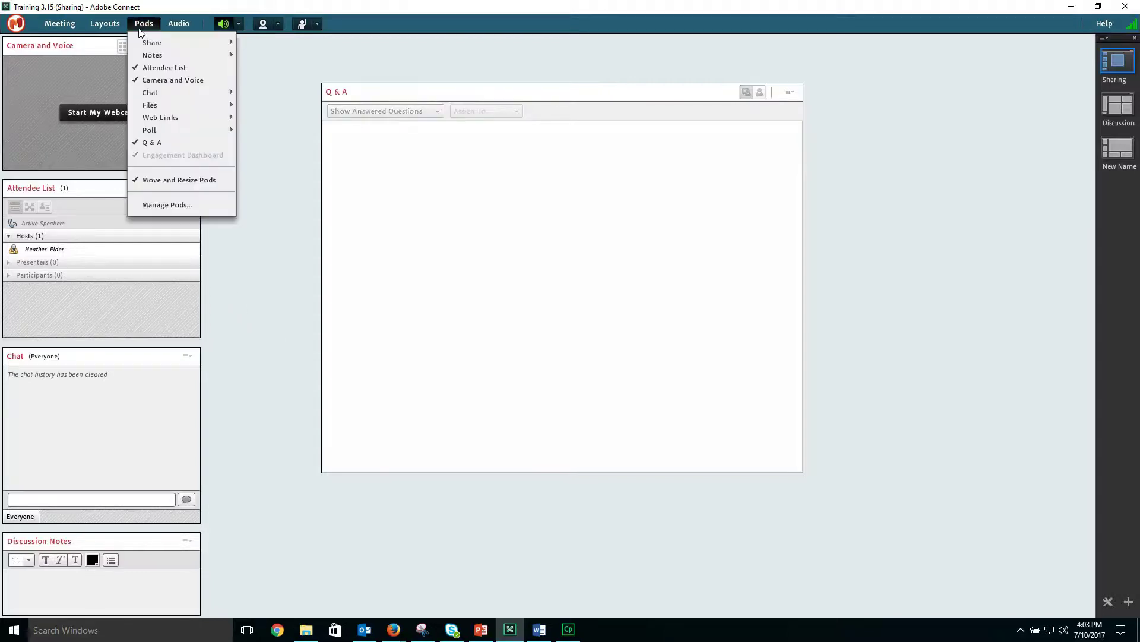
click(177, 141)
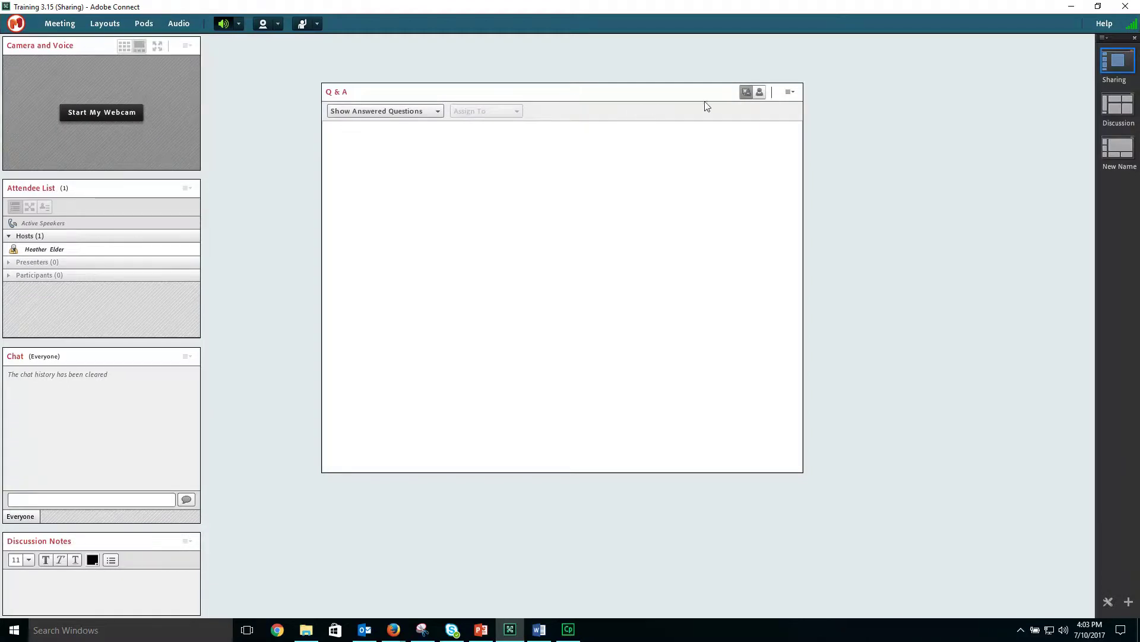
click(760, 93)
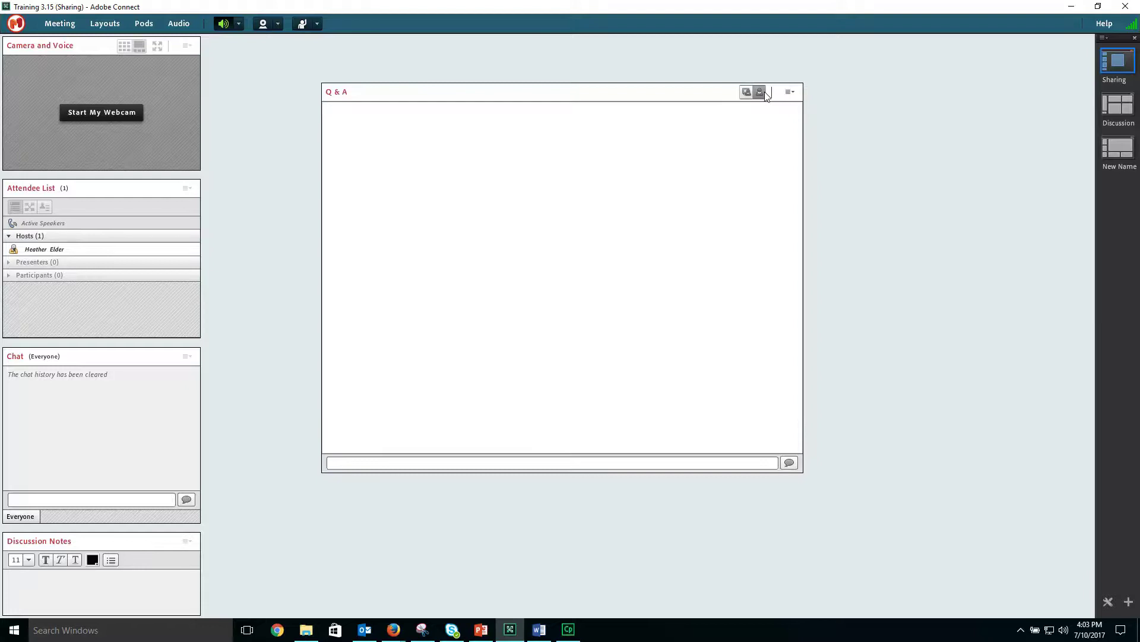
click(742, 461)
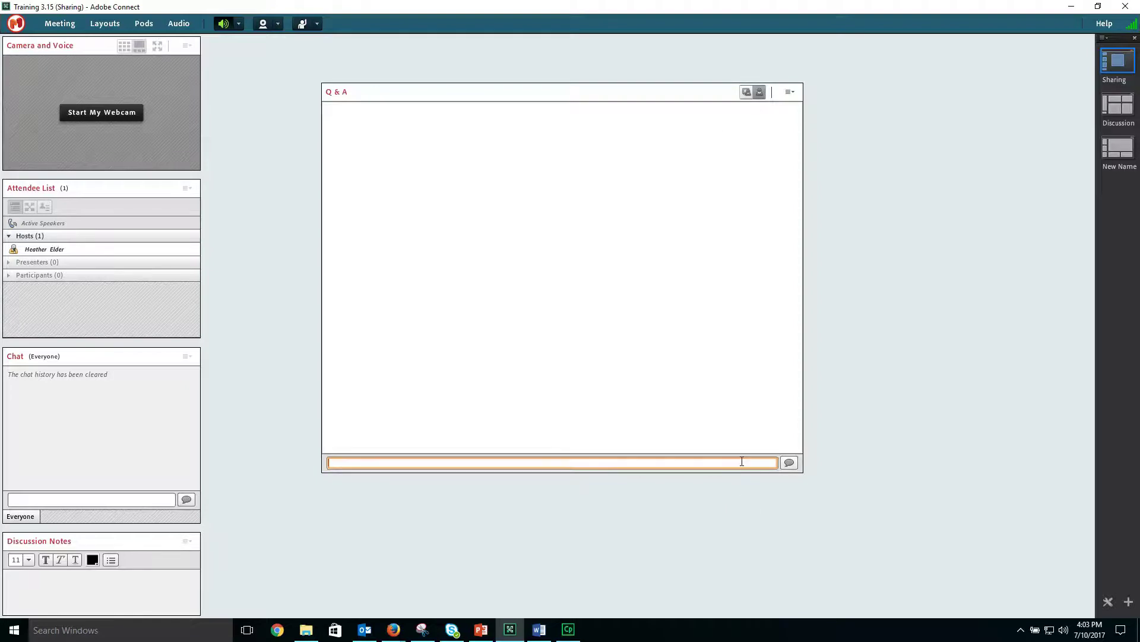
text(When is lunch?)
key(Return)
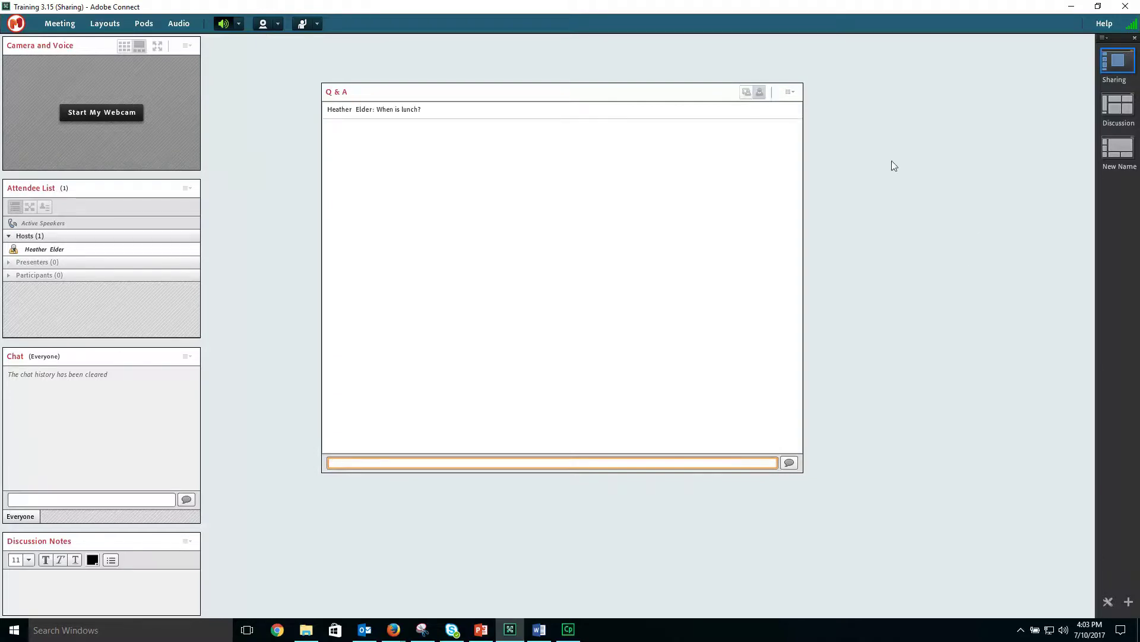
Return the Q & A pod to presenter view and set its filter to Show All Questions
click(745, 92)
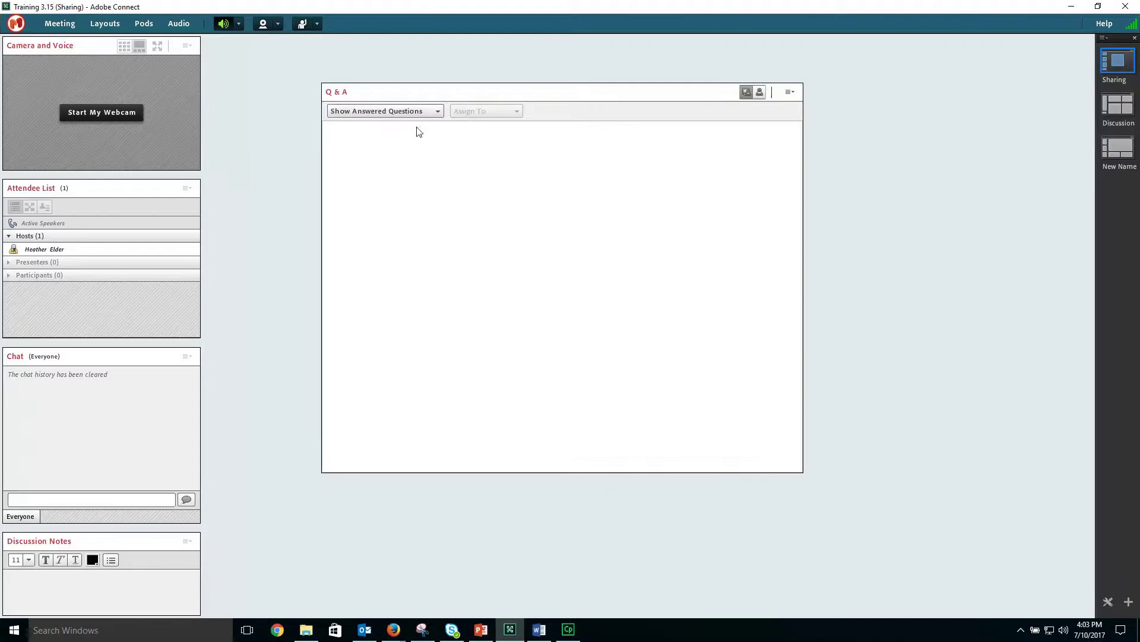
click(426, 112)
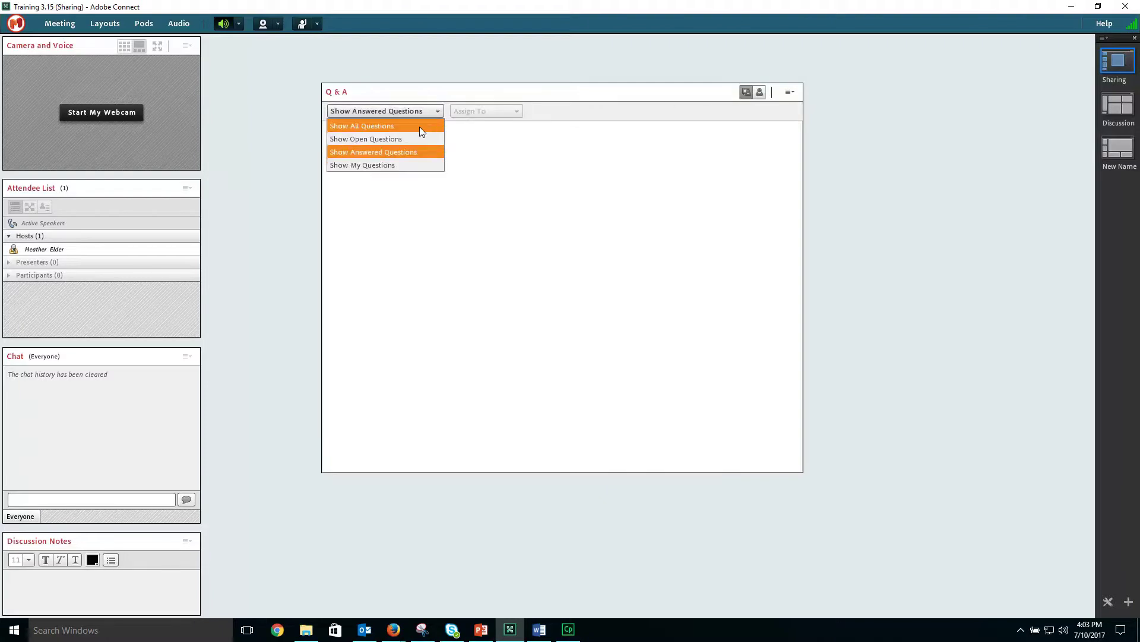
click(419, 126)
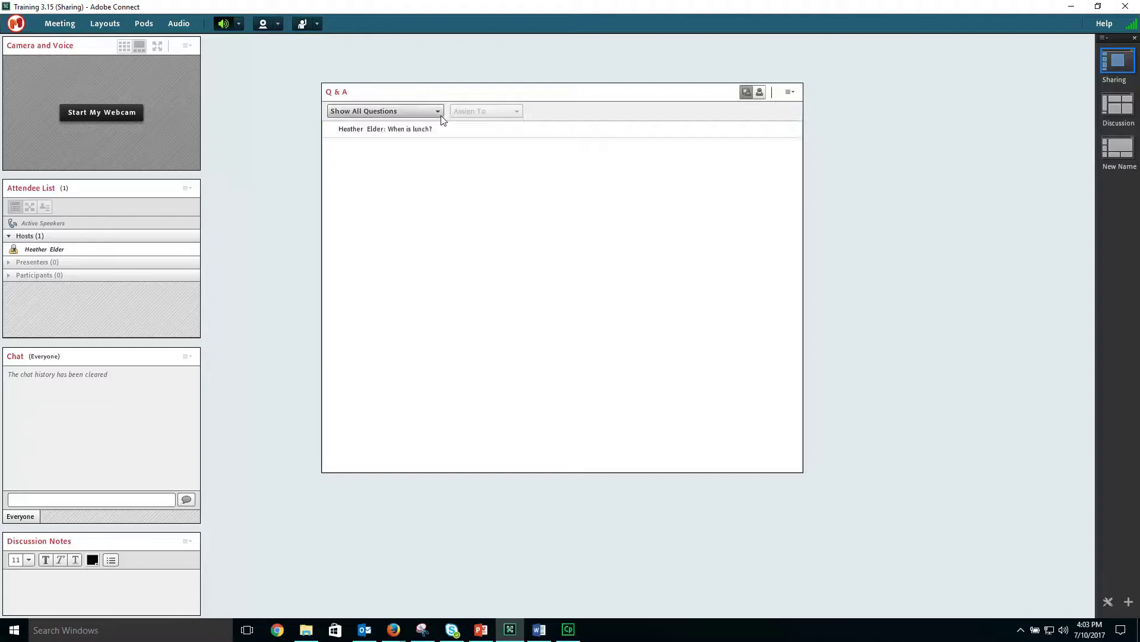
click(439, 112)
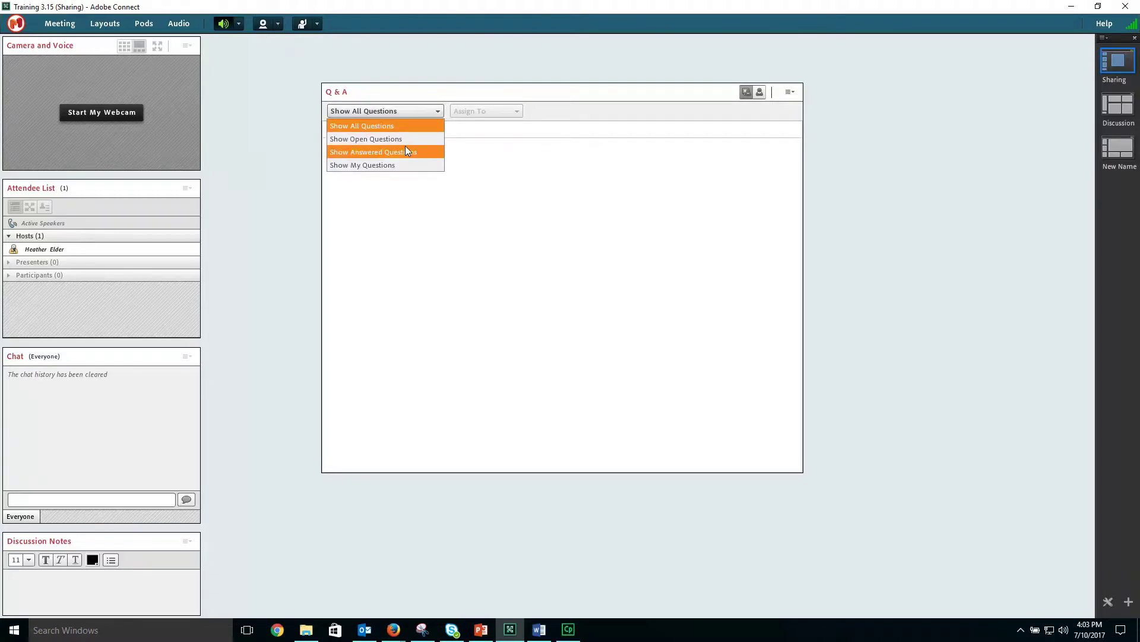
click(424, 113)
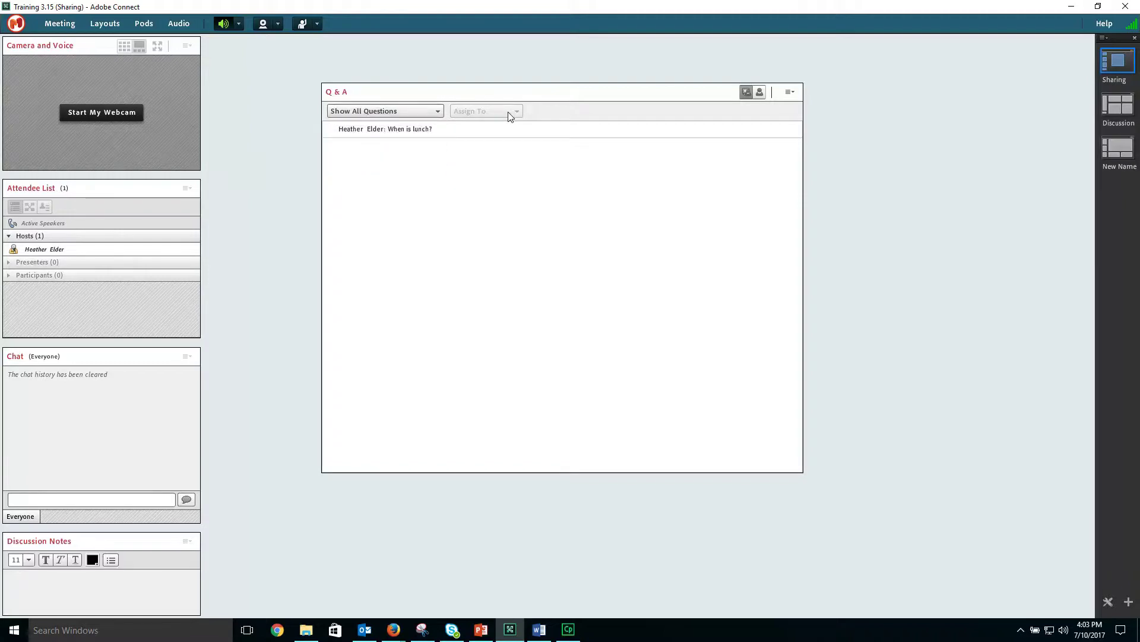
Select the lunch question in the Q & A pod and enter "12:00" as its answer
key(alt+Tab)
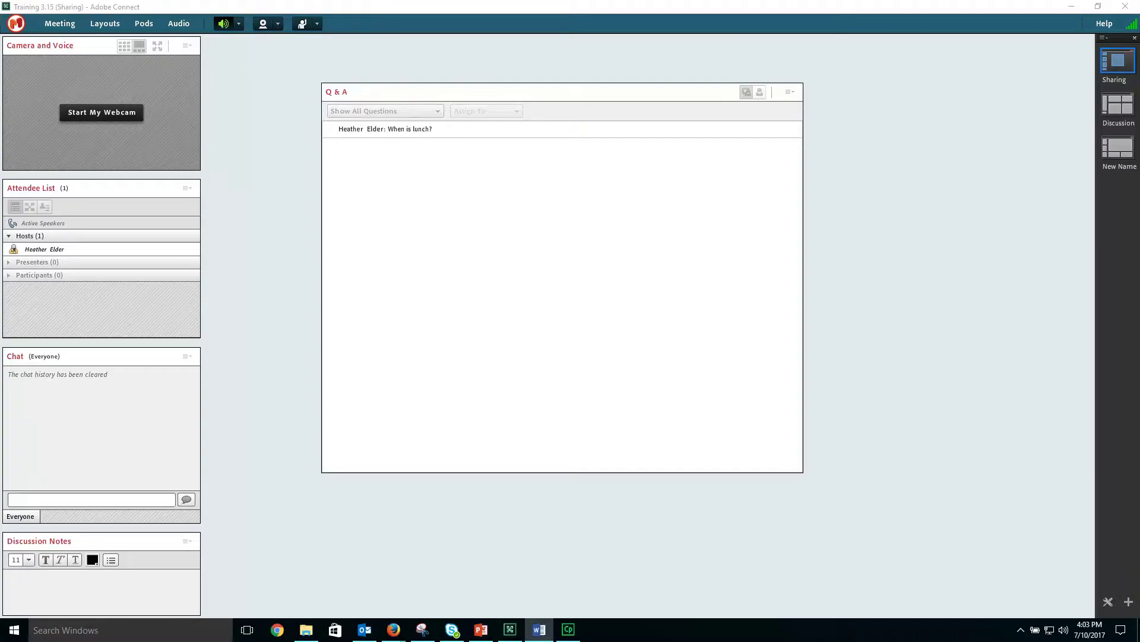
click(481, 186)
click(474, 132)
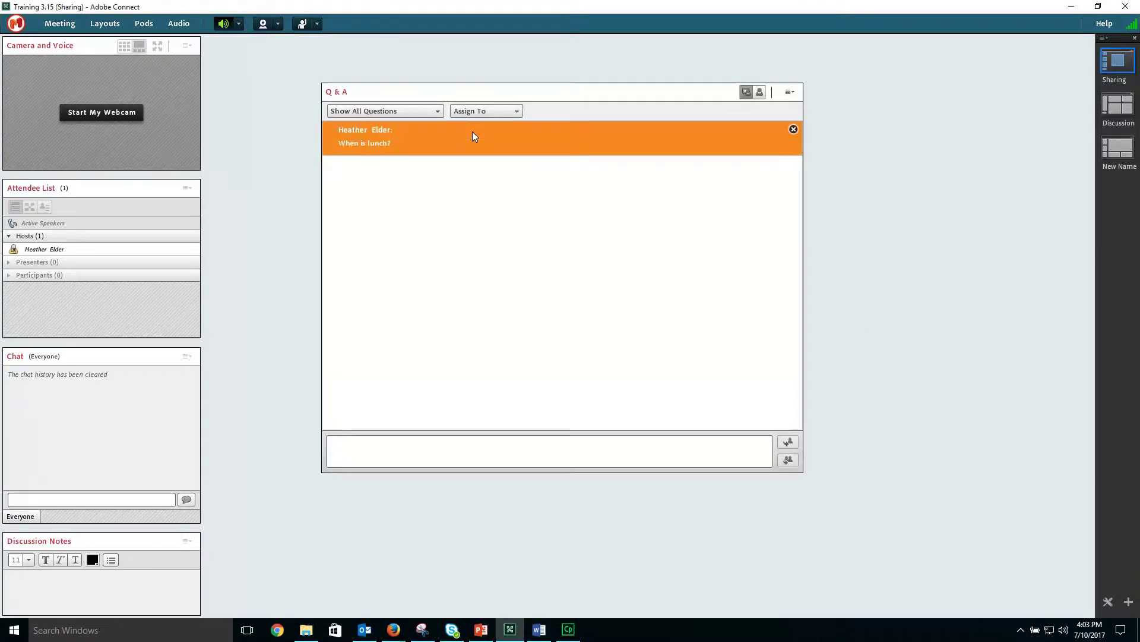
click(458, 445)
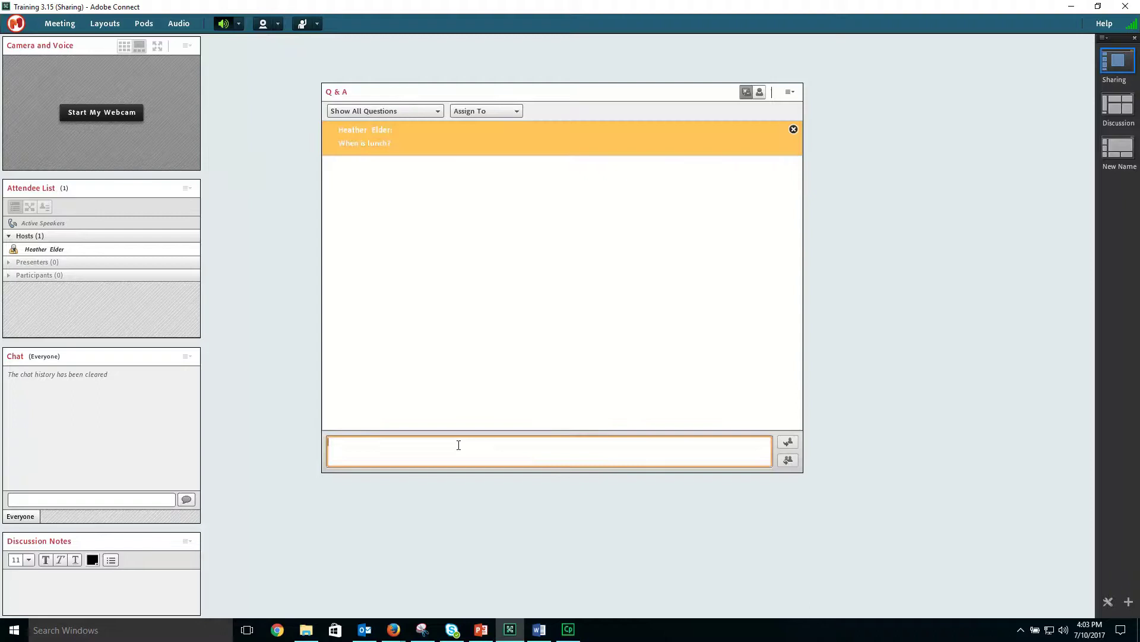
text(12:00)
Submit the question "When is break?" from participant view and assign it to the host in presenter view
click(759, 92)
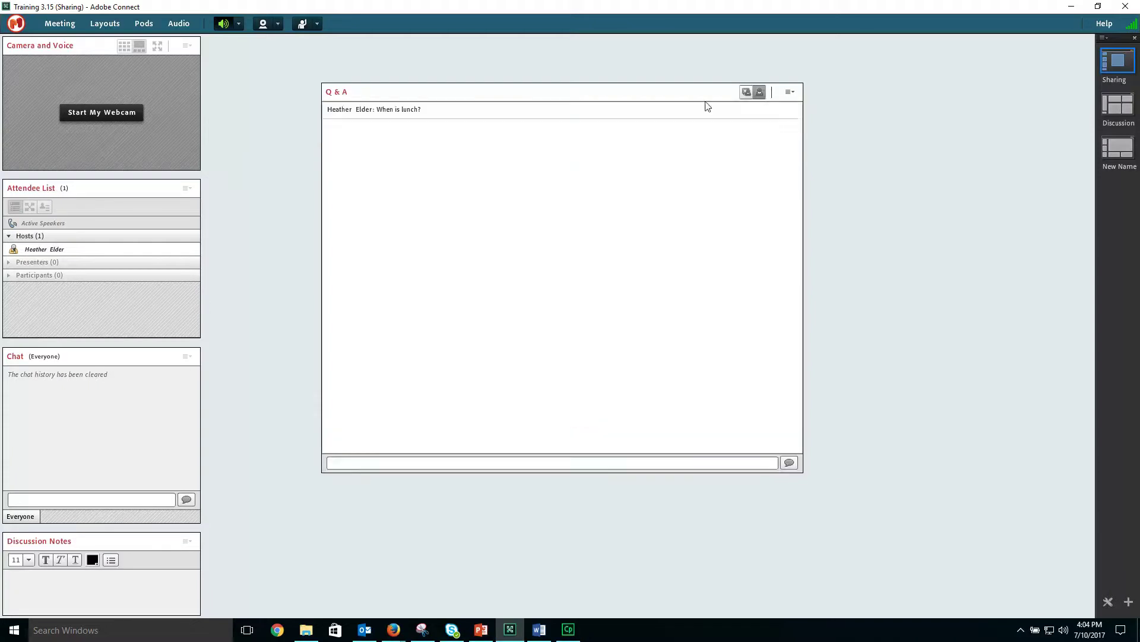
click(598, 463)
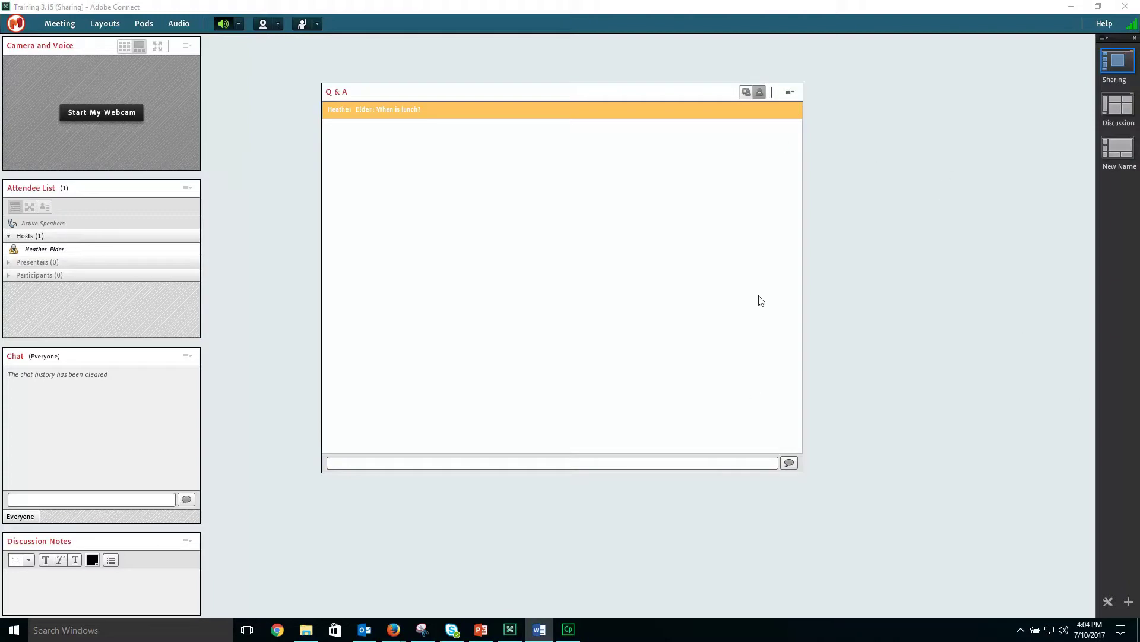
click(730, 463)
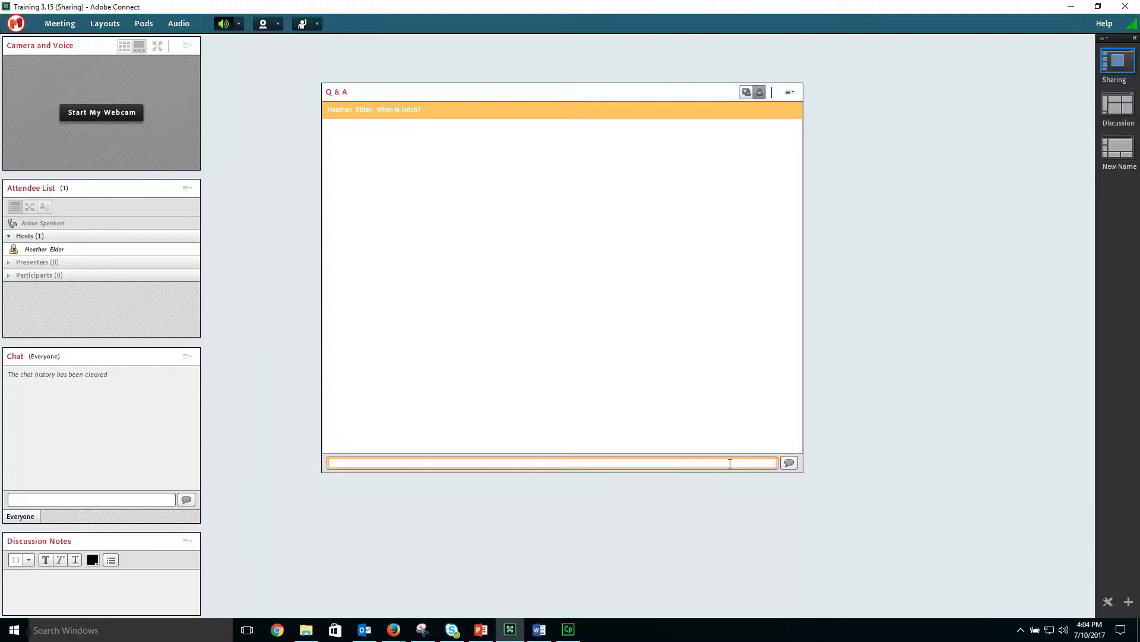
text(When is break?)
key(Return)
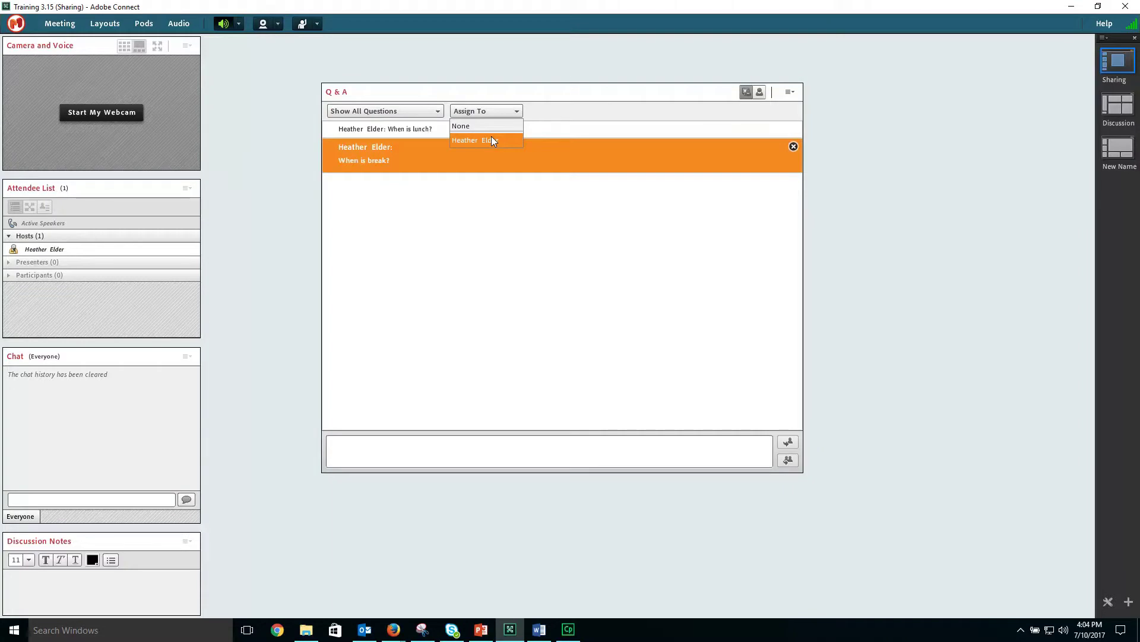
click(491, 140)
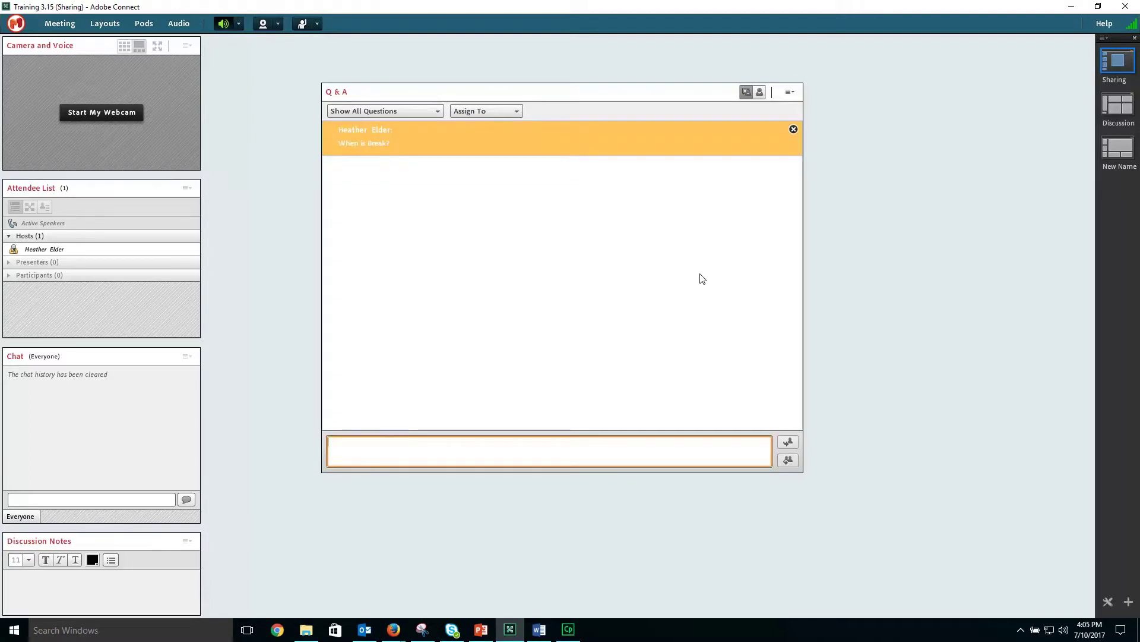
Answer the break question privately with "2:00" and check the reply in participant view
text(2)
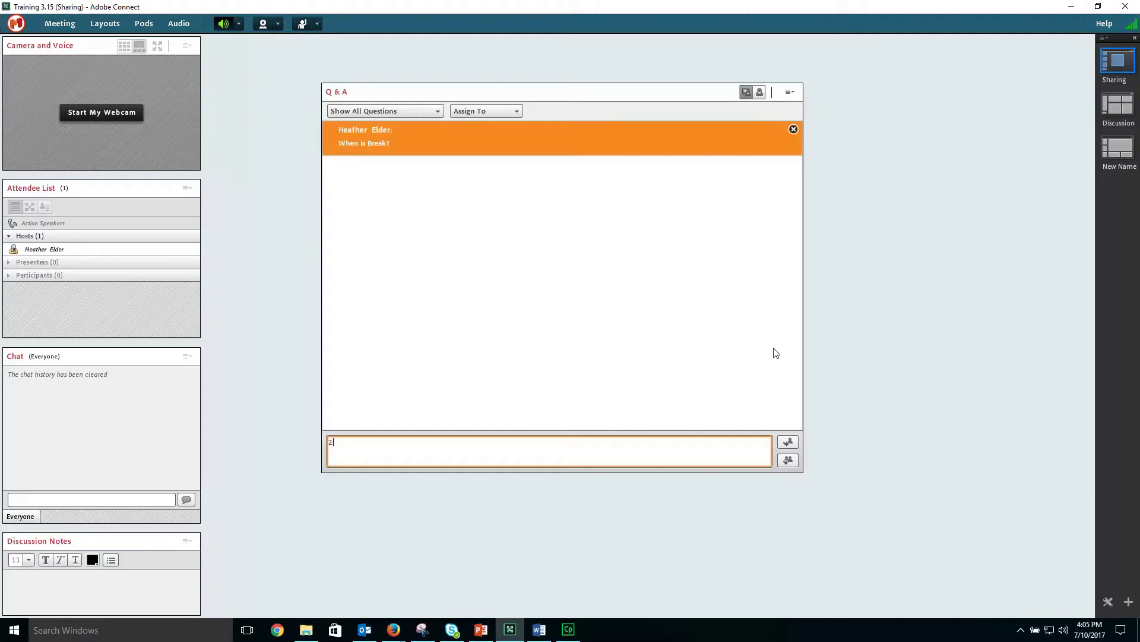
text(:00)
click(794, 443)
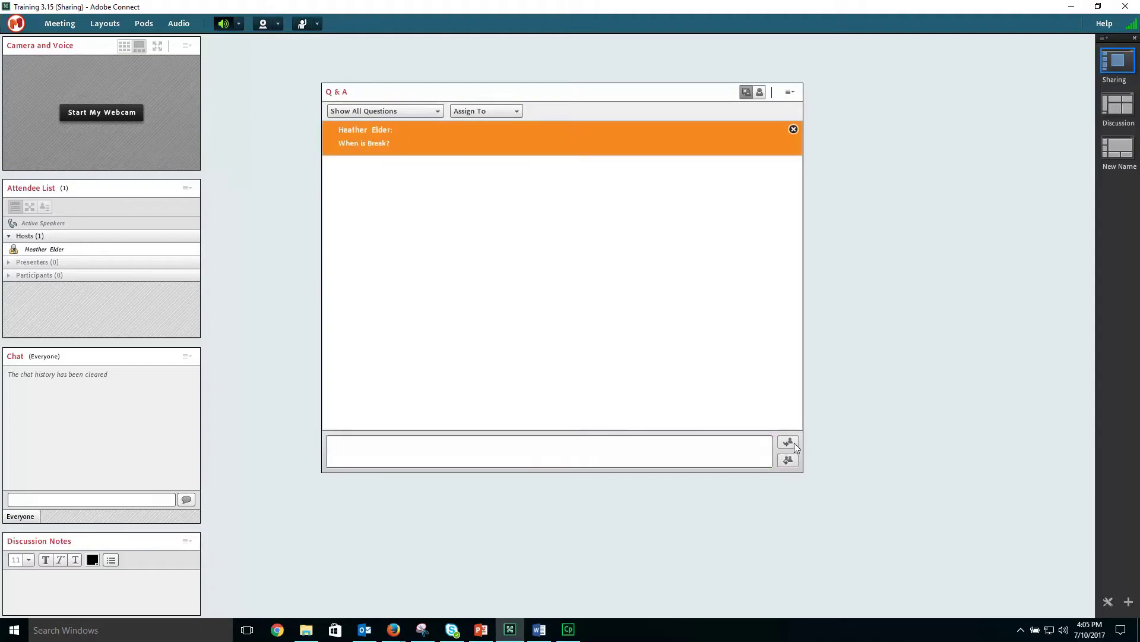
click(761, 91)
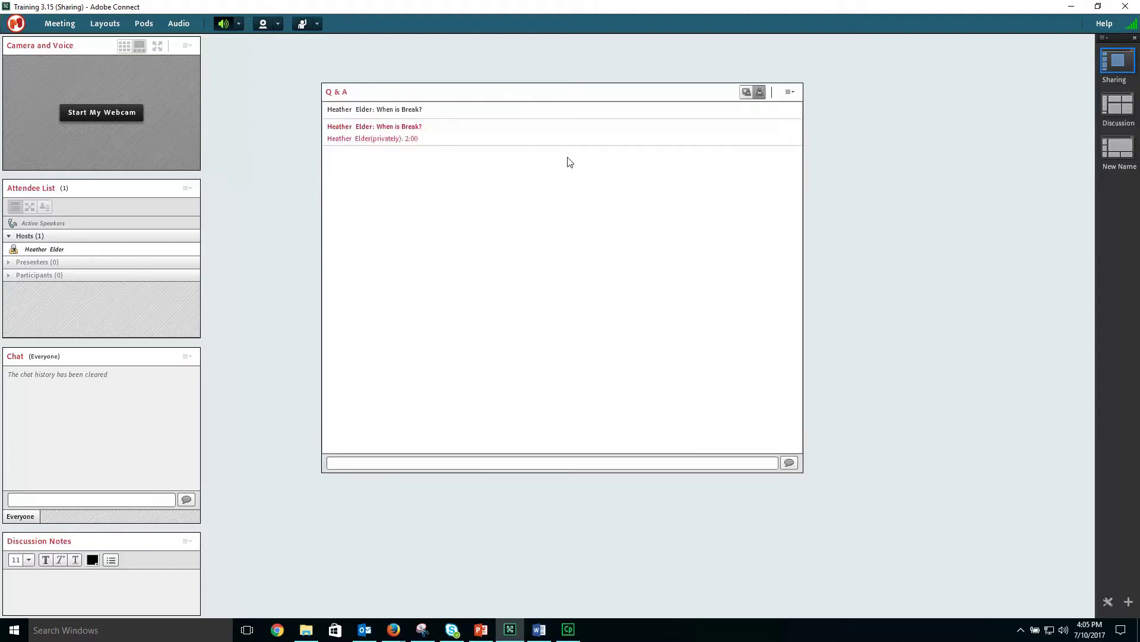
click(603, 127)
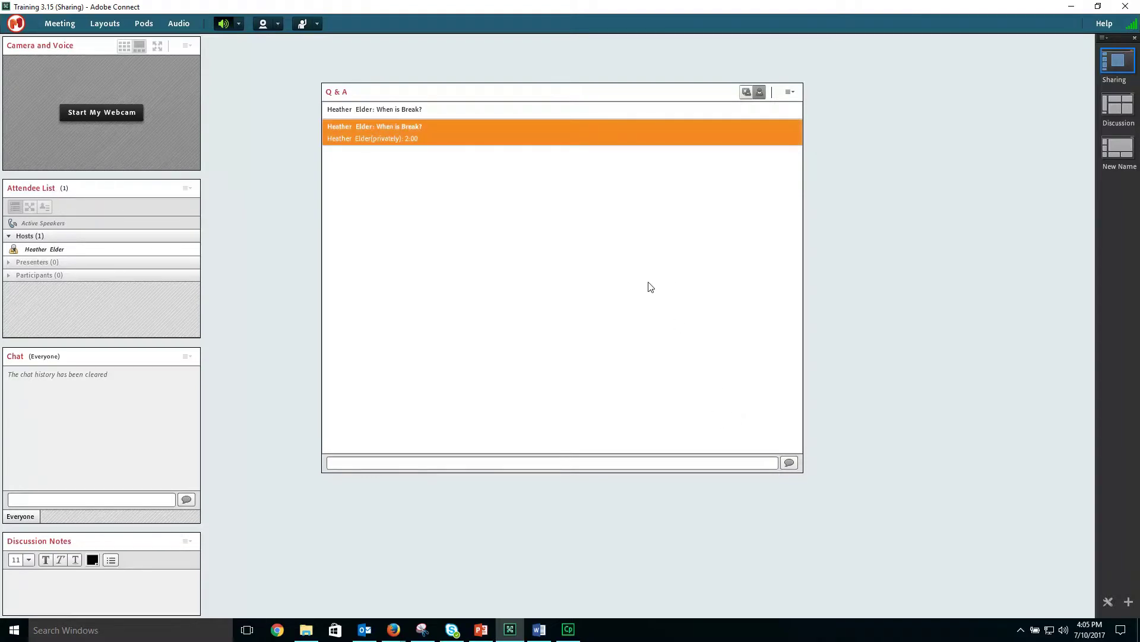
click(596, 115)
Answer the break question publicly with "2:00" from presenter view and check how participants see it
click(746, 94)
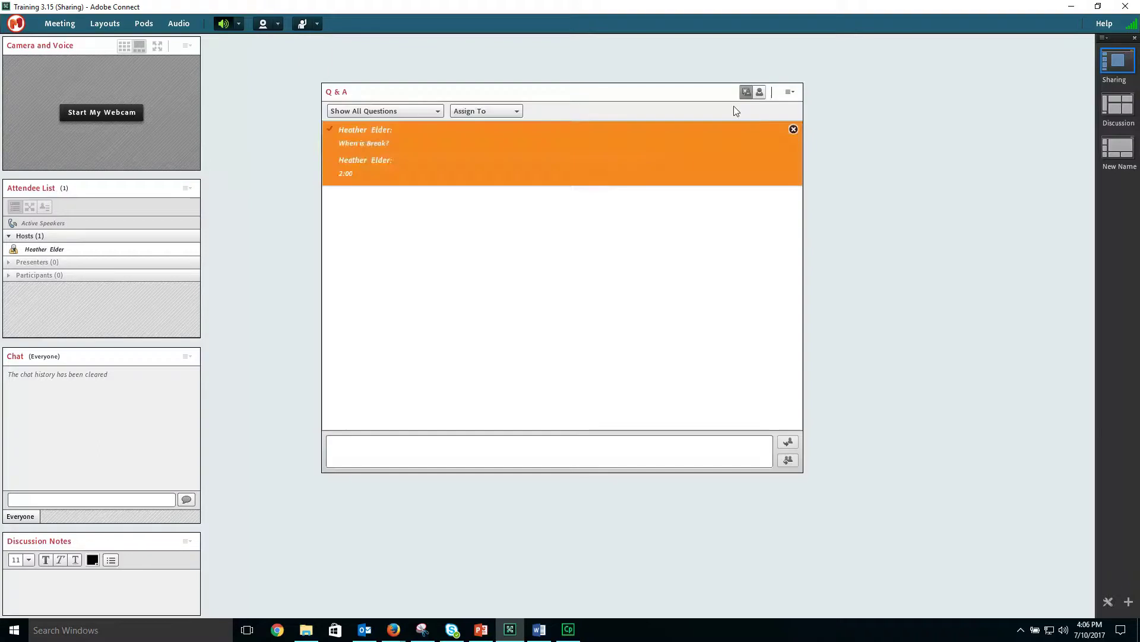
click(611, 130)
click(600, 449)
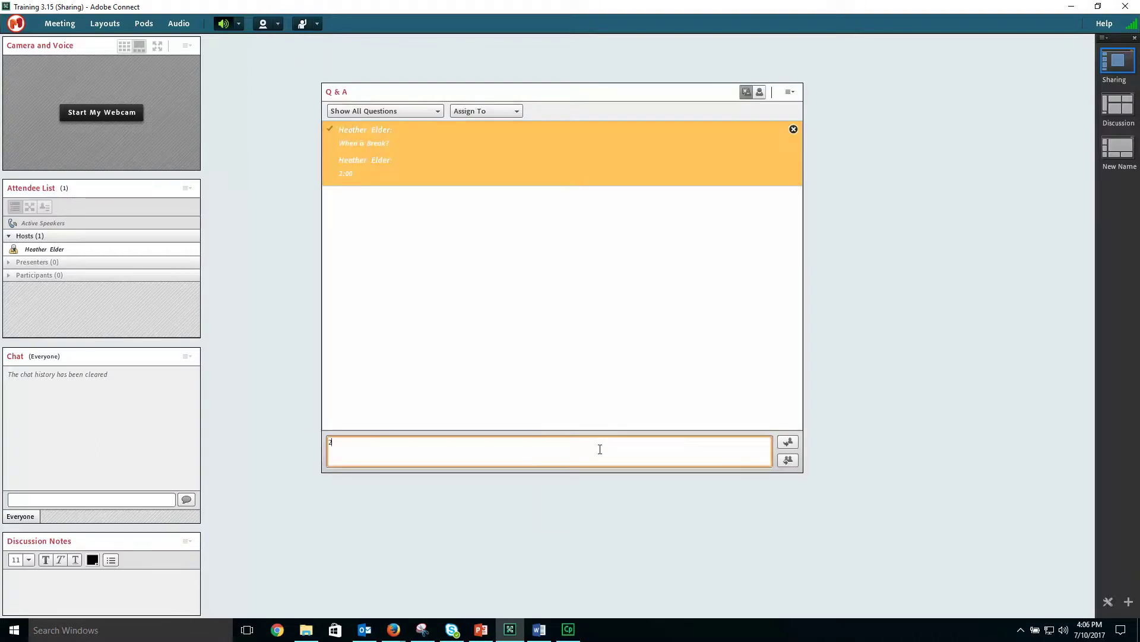
text(2:00)
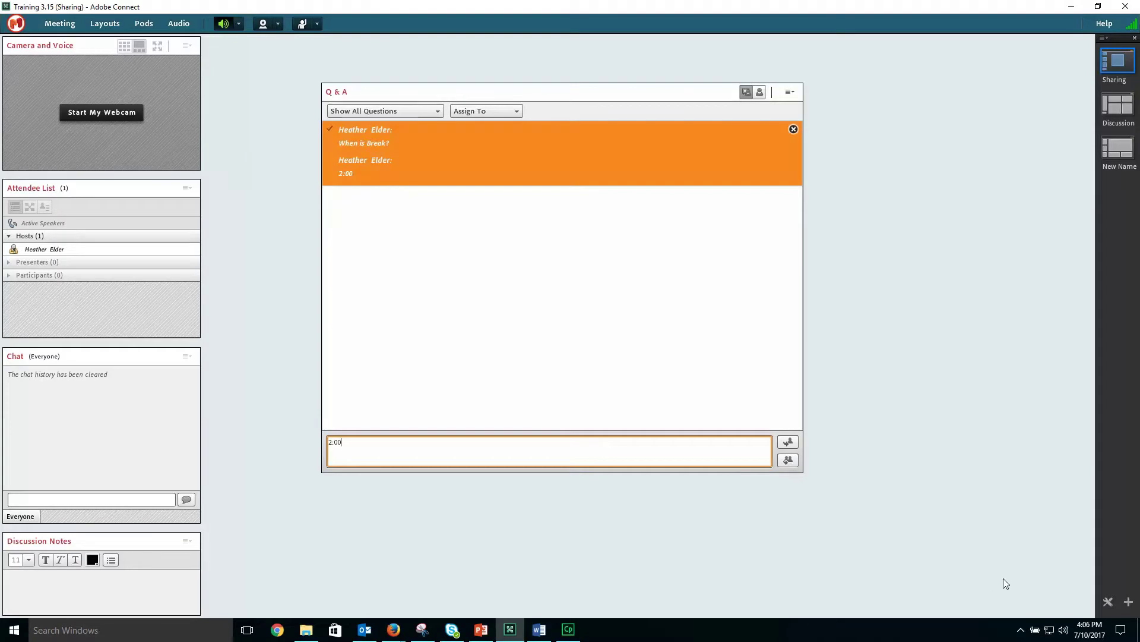
click(788, 459)
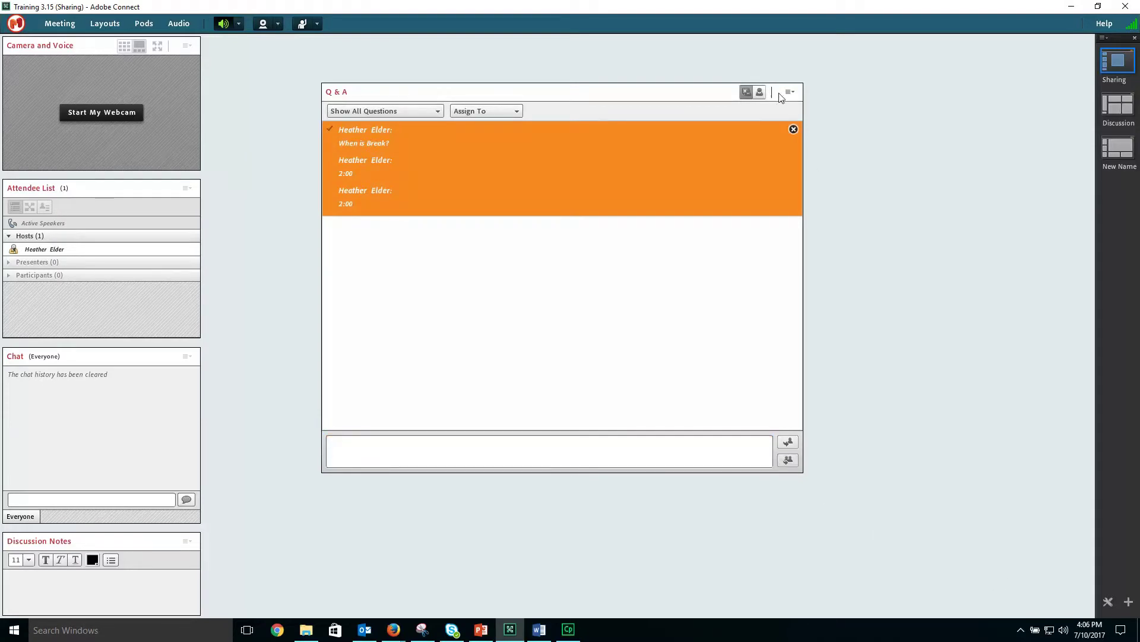
click(761, 93)
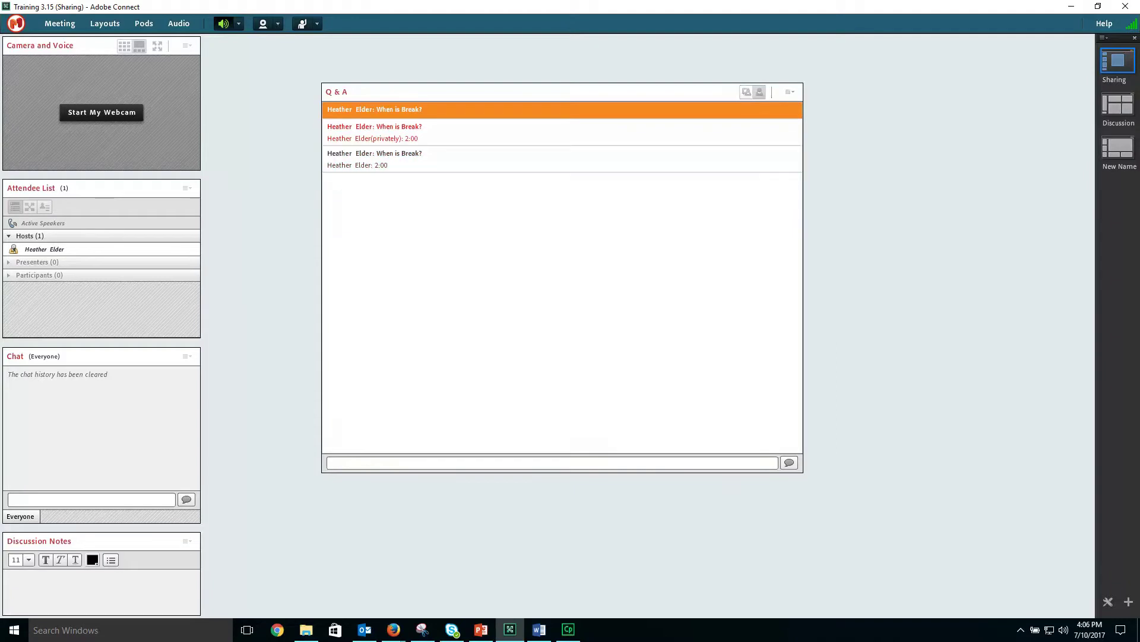
Review the Q & A pod's view and export options and its preferences for showing submitter and presenter names
click(790, 92)
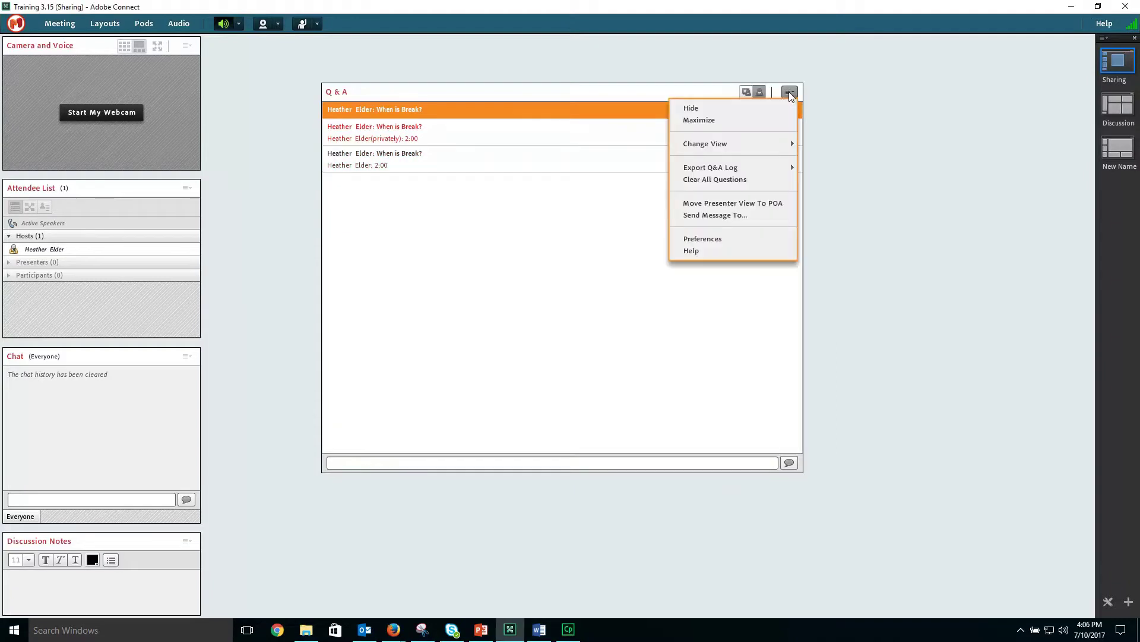
mouse_move(754, 144)
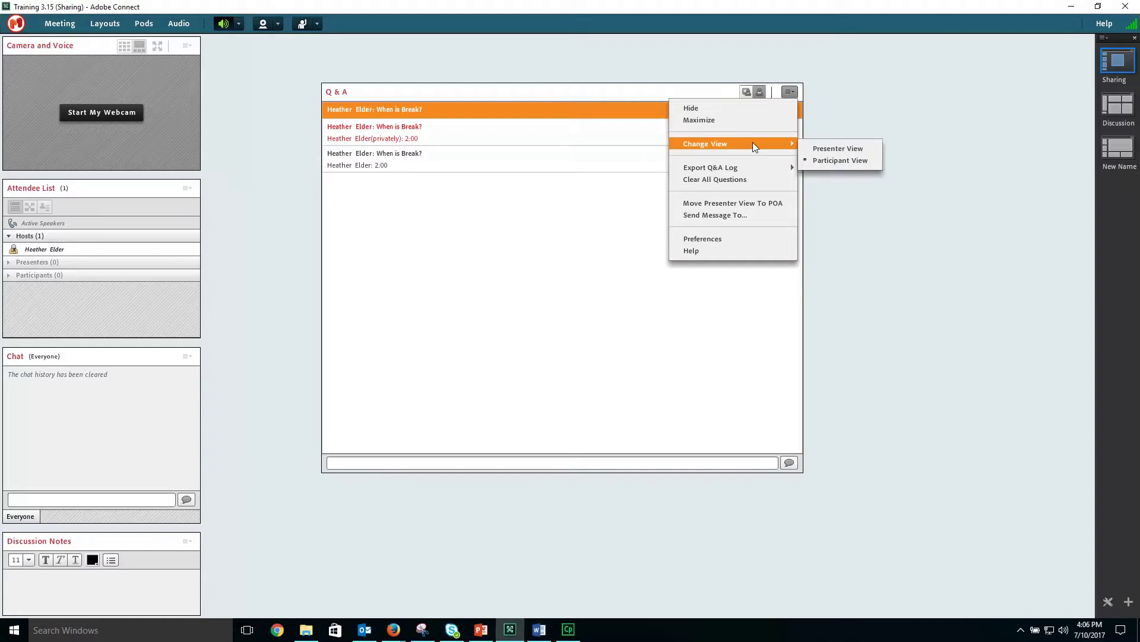
mouse_move(744, 168)
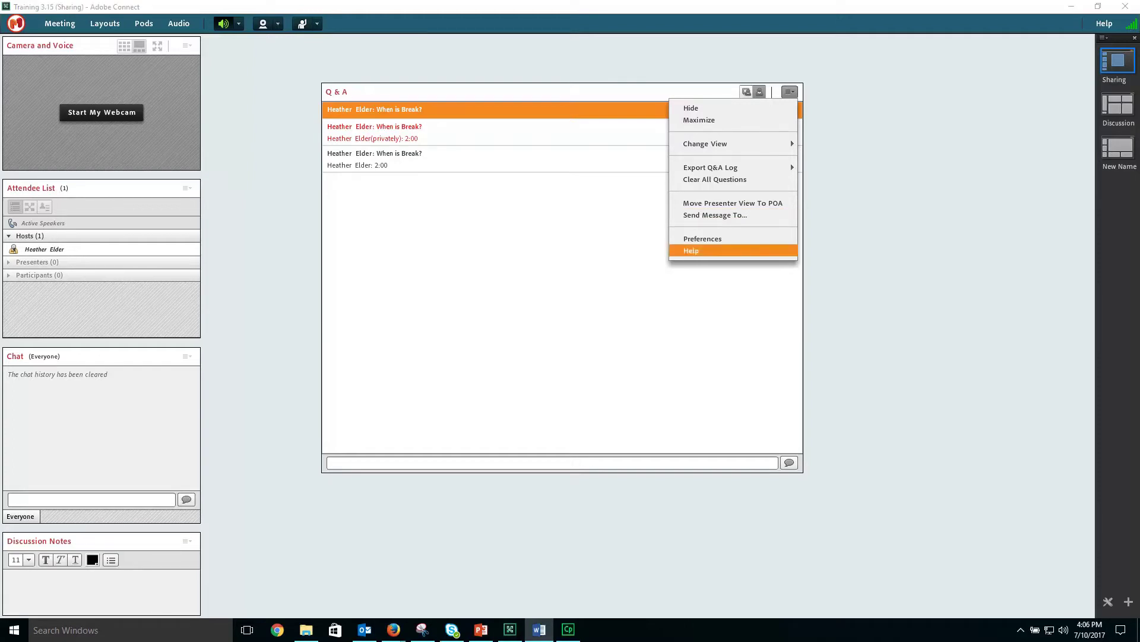
click(730, 238)
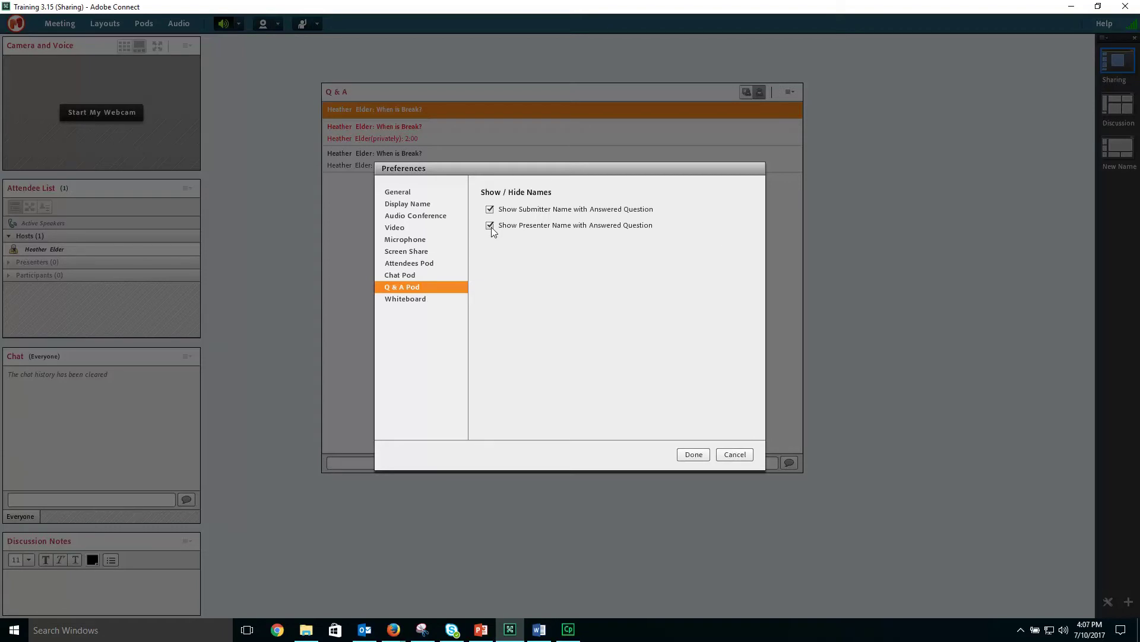
key(Return)
Delete the answered break question in presenter view and clear all questions from the Q & A pod
click(746, 92)
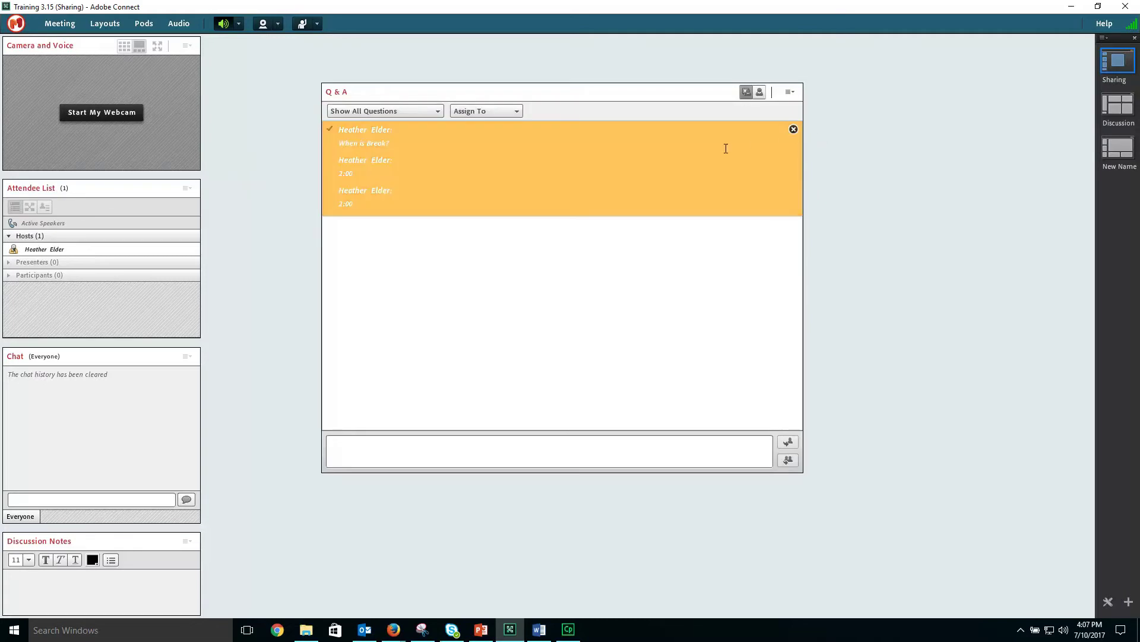
click(793, 130)
click(790, 92)
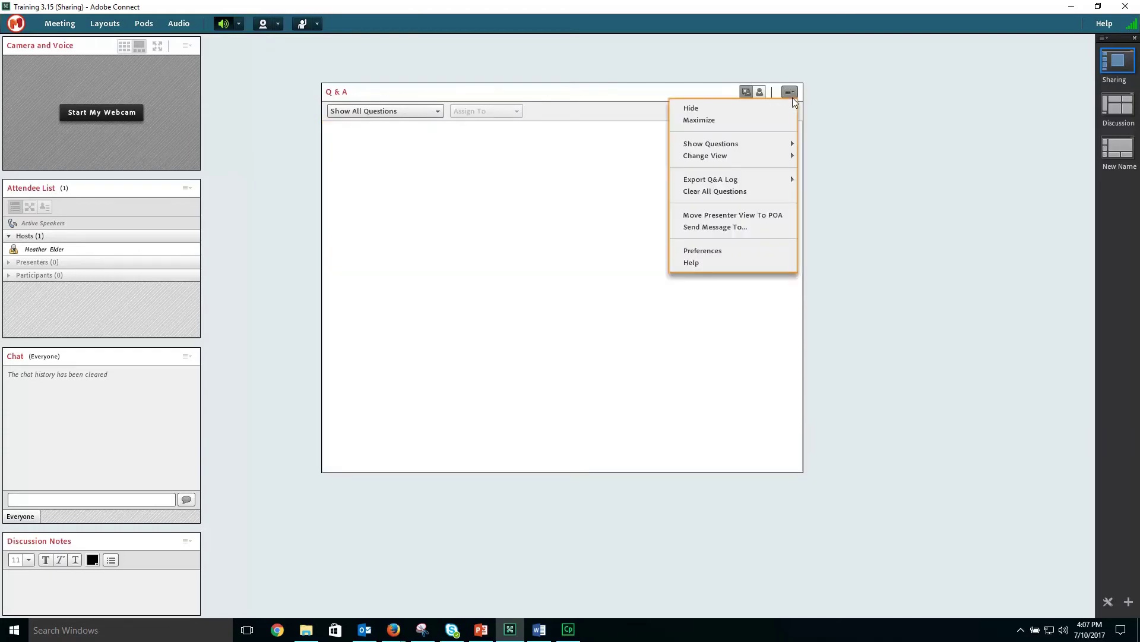
click(750, 194)
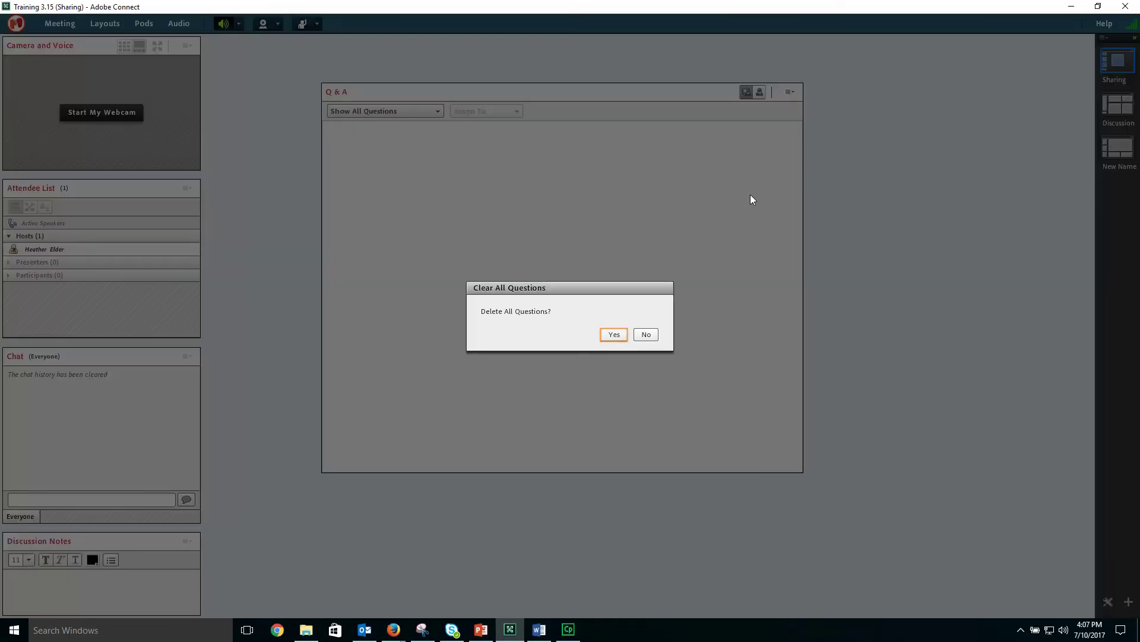
click(612, 334)
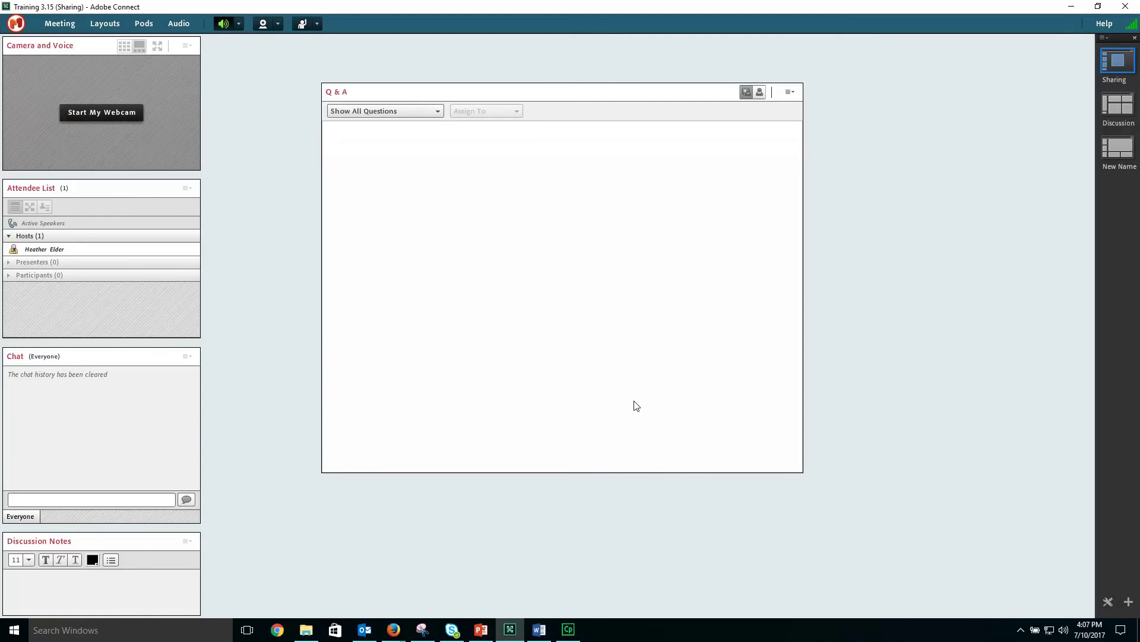